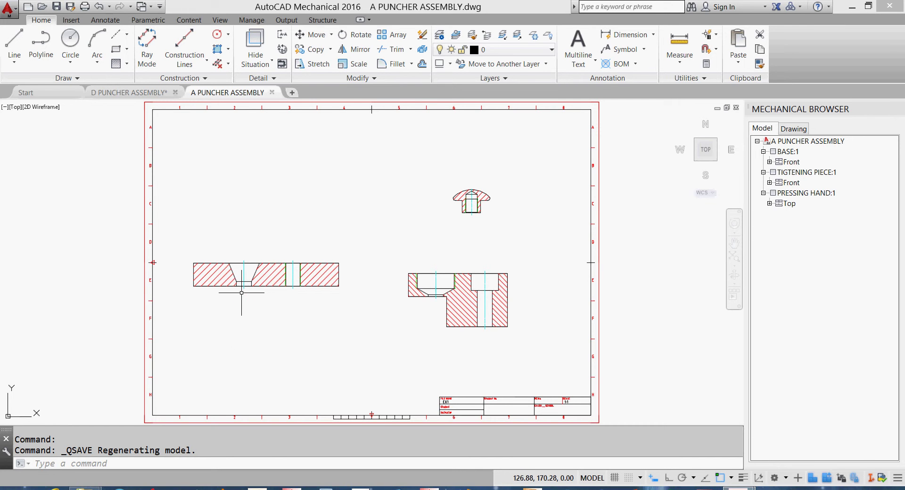
# Mirror BASE:1 about a horizontal Ortho line below it and erase the original
pyautogui.click(355, 49)
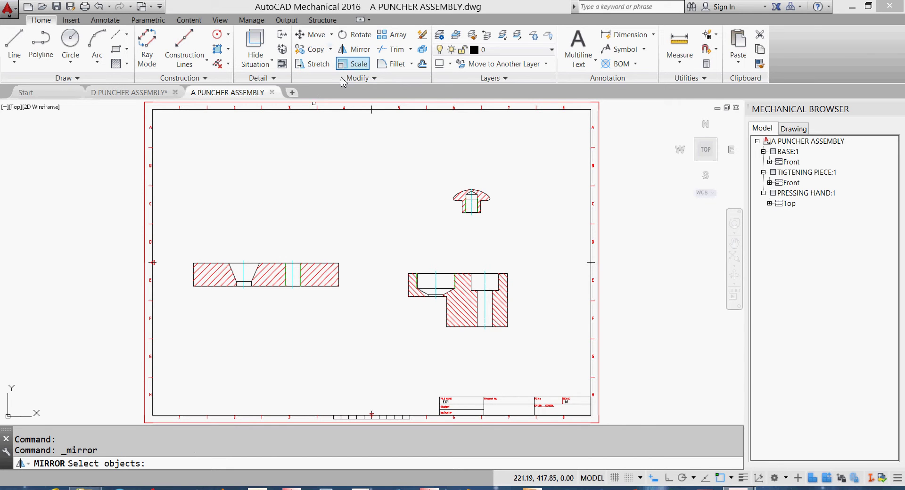
pyautogui.click(248, 264)
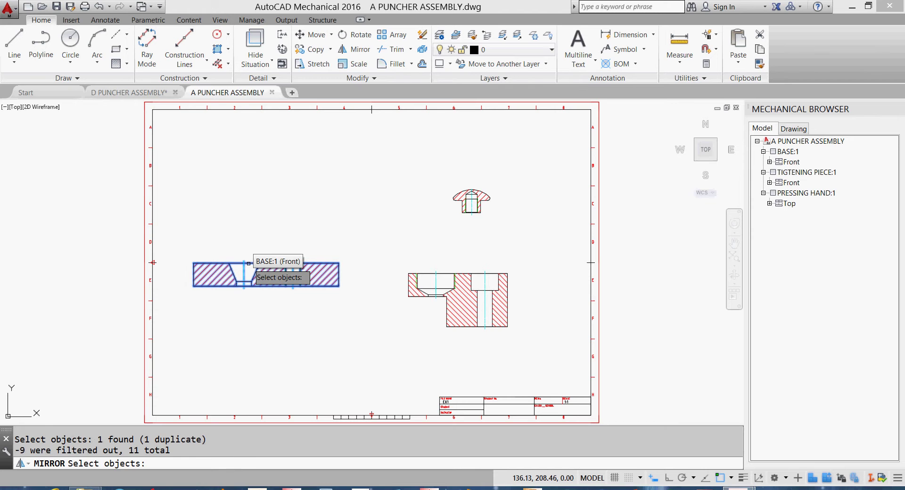
pyautogui.press('Return')
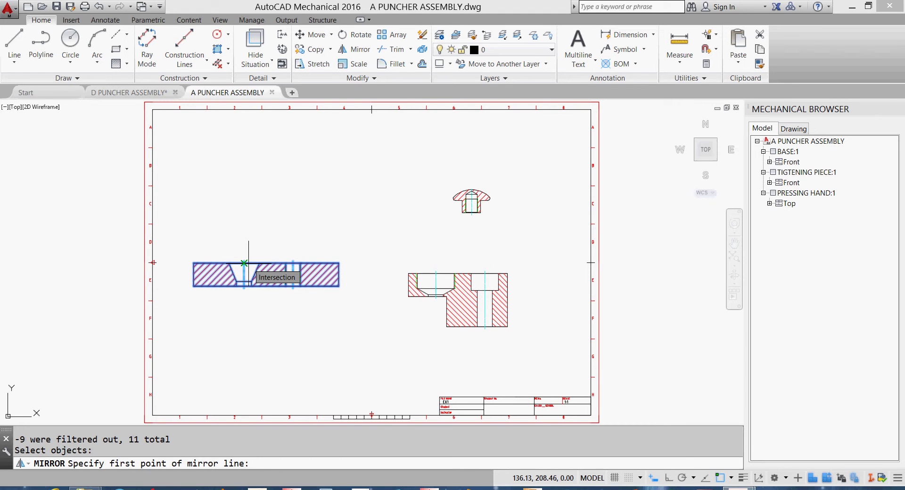
pyautogui.click(197, 298)
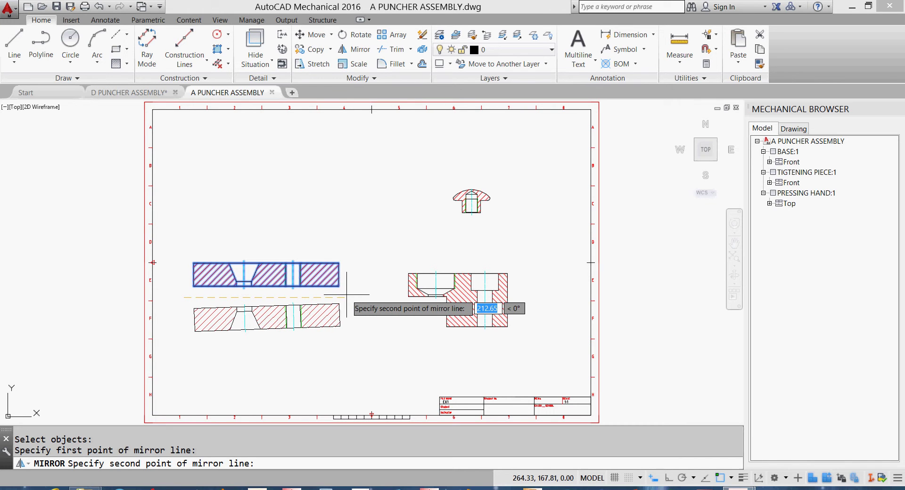
pyautogui.press('F8')
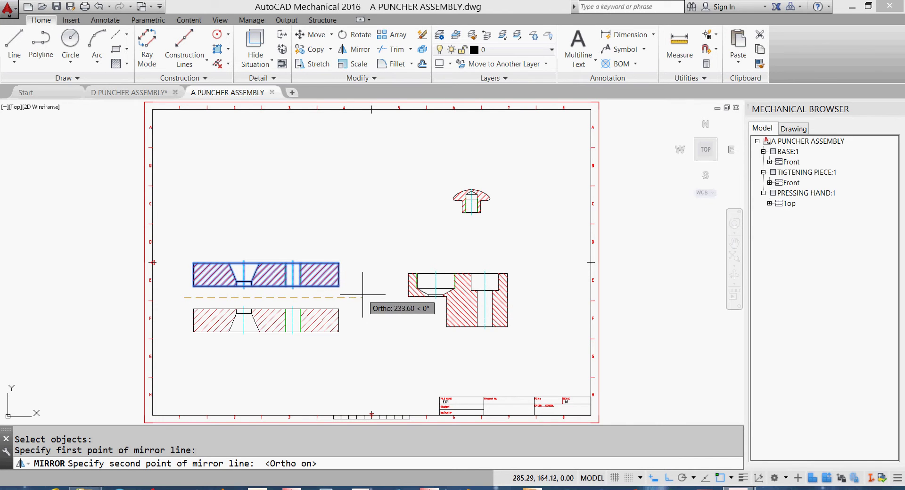
pyautogui.click(362, 294)
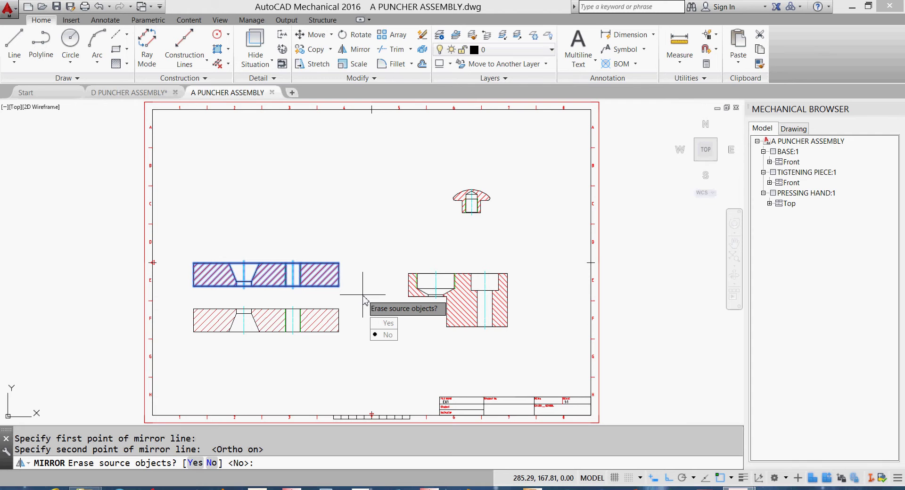
pyautogui.click(387, 323)
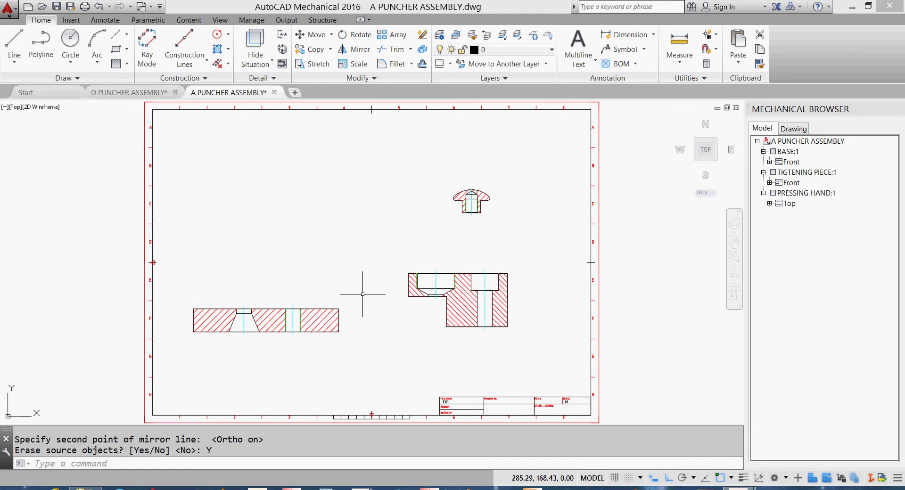
# Select TIGTENING PIECE:1 for moving, using its lower bore as the base point
pyautogui.click(302, 34)
pyautogui.click(446, 273)
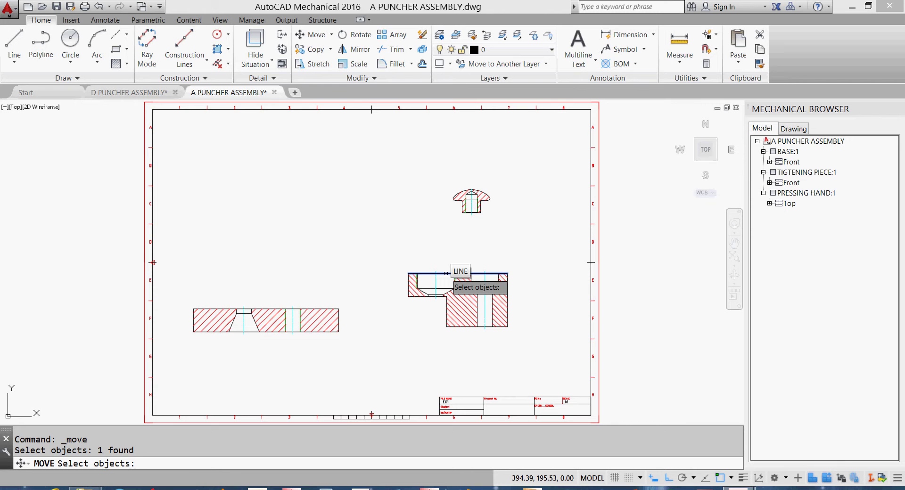
pyautogui.click(446, 274)
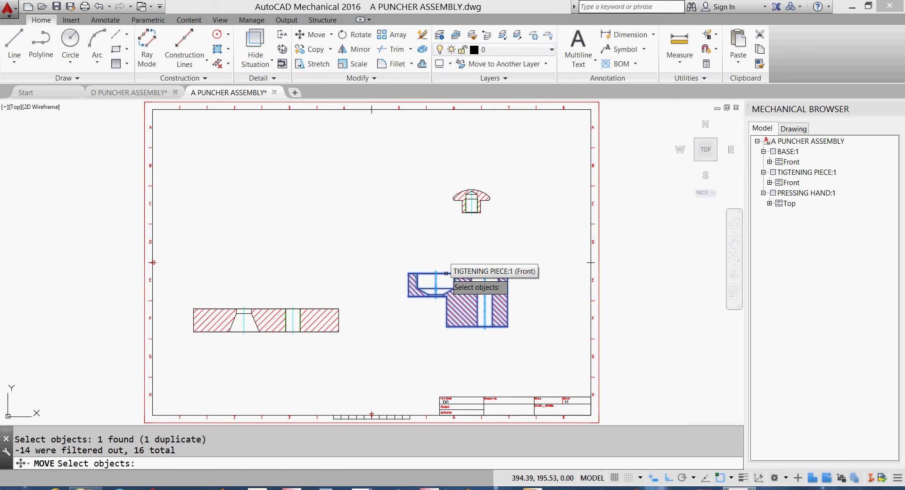
pyautogui.press('Return')
pyautogui.scroll(4, 518, 317)
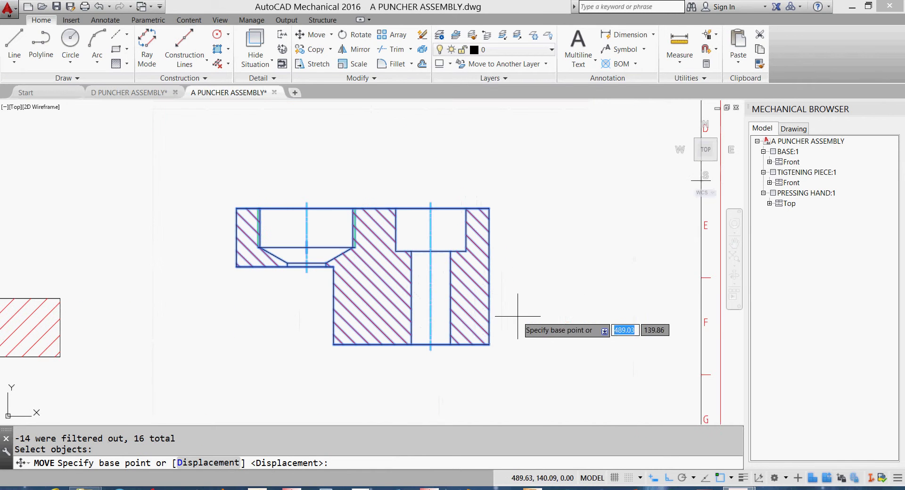
pyautogui.click(411, 345)
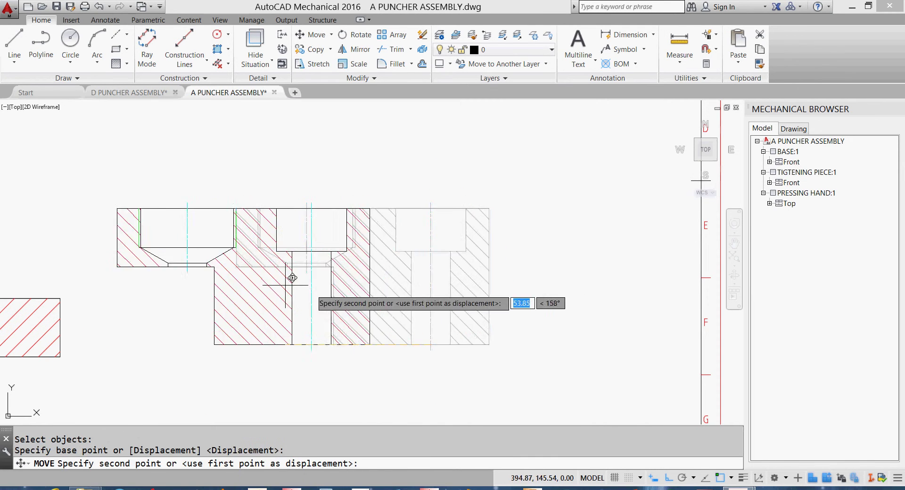
# Drop the tightening piece onto the base's bore edge and fit the sheet in view
pyautogui.moveTo(193, 270)
pyautogui.mouseDown(button='middle')
pyautogui.moveTo(443, 259)
pyautogui.moveTo(461, 315)
pyautogui.mouseUp(button='middle')
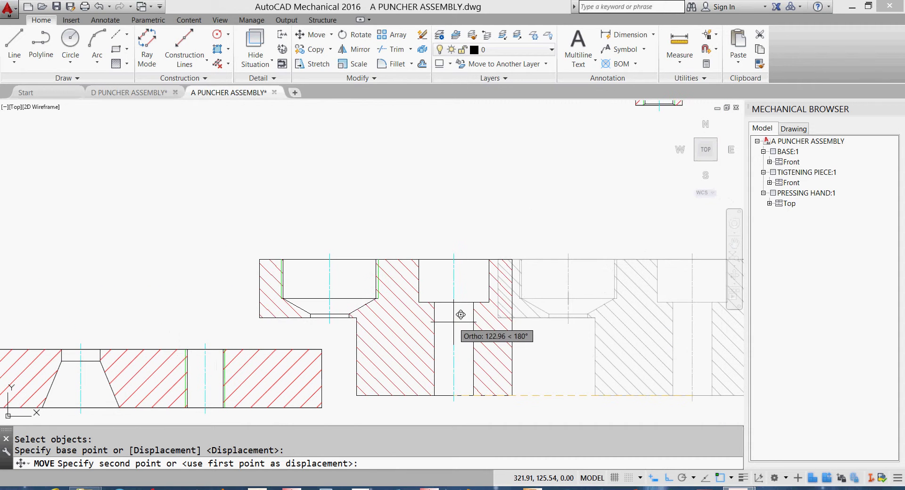
pyautogui.press('F8')
pyautogui.moveTo(306, 298)
pyautogui.mouseDown(button='middle')
pyautogui.moveTo(336, 263)
pyautogui.moveTo(422, 245)
pyautogui.moveTo(314, 317)
pyautogui.mouseUp(button='middle')
pyautogui.scroll(4, 393, 265)
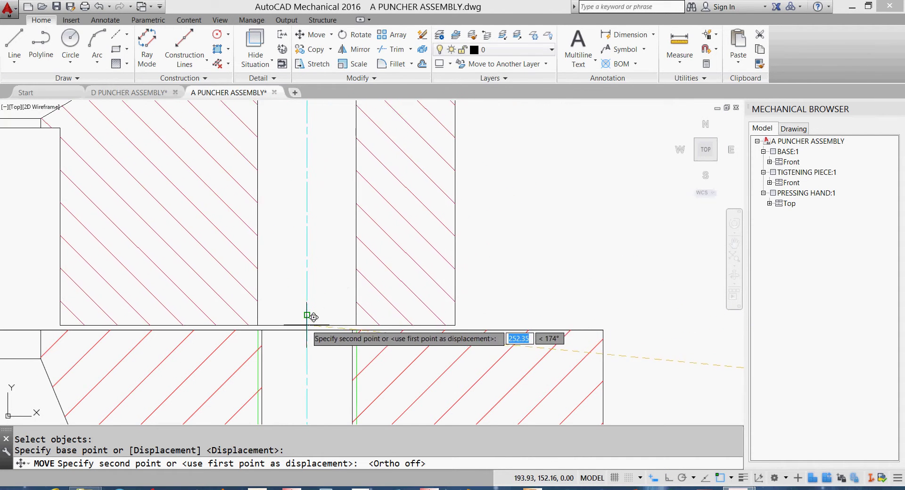
pyautogui.click(312, 323)
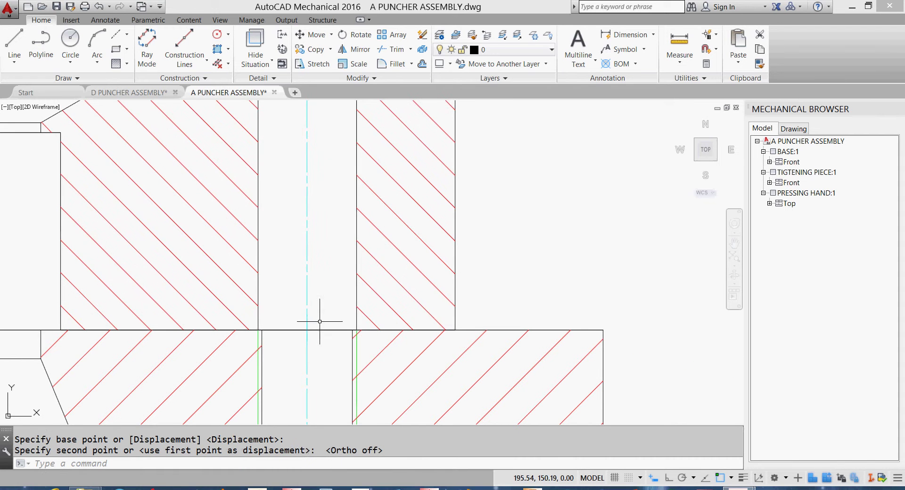
pyautogui.scroll(2, 523, 289)
pyautogui.scroll(-6, 526, 289)
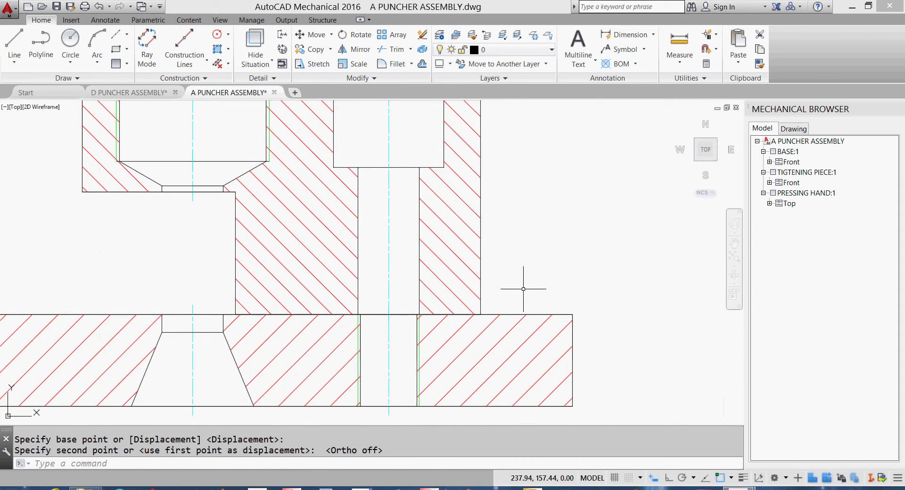
pyautogui.moveTo(531, 258); pyautogui.dragTo(536, 275, button='middle')
pyautogui.middleClick(536, 271)
pyautogui.middleClick(536, 271)
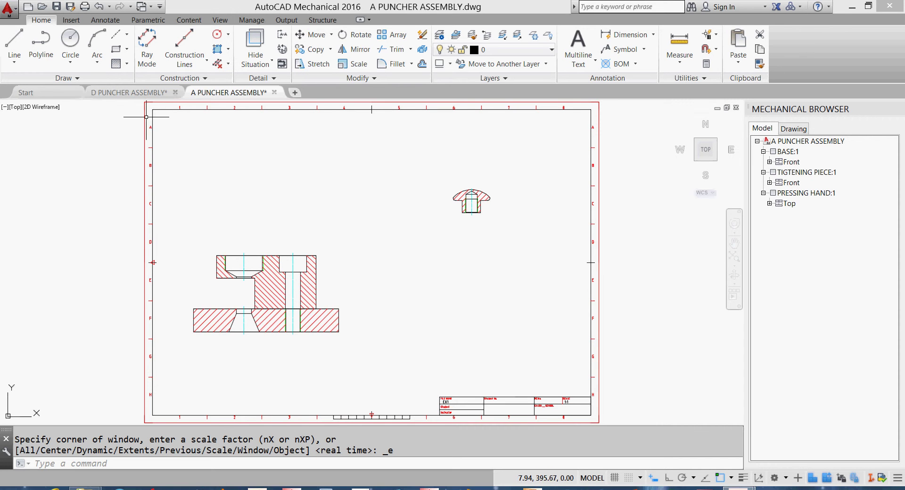
# On the D PUNCHER ASSEMBLY drawing, start a power edit of the guide bush from its right edge
pyautogui.click(123, 94)
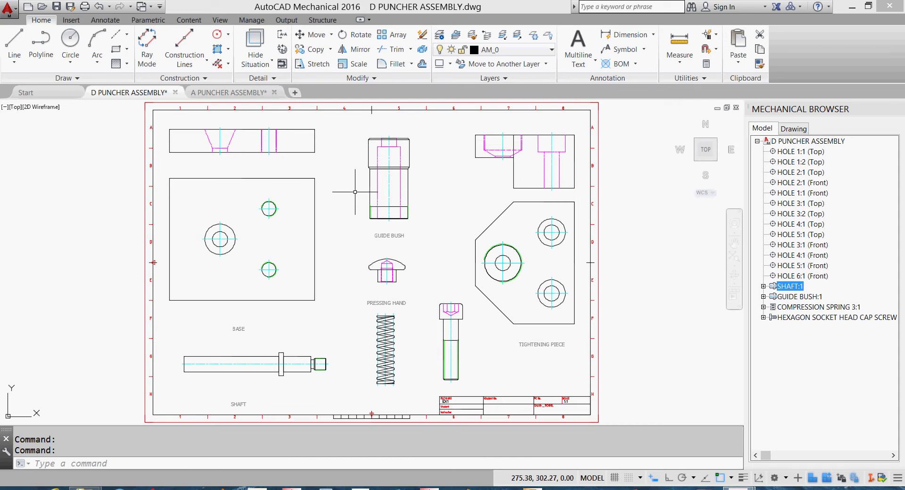
pyautogui.click(409, 187)
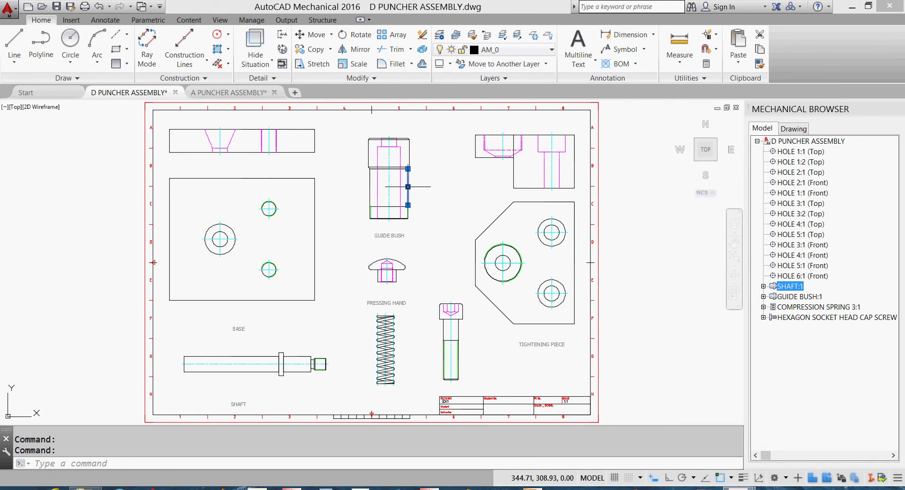
pyautogui.click(408, 187)
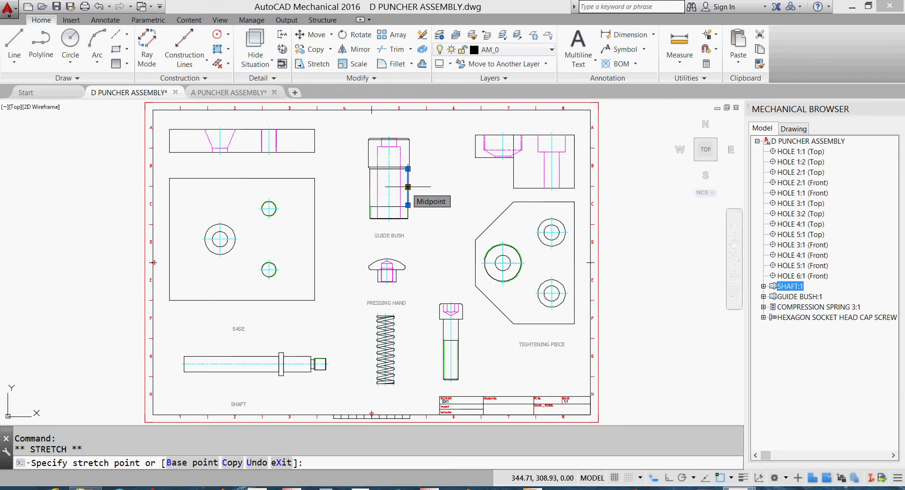
pyautogui.press('Escape')
pyautogui.press('Escape')
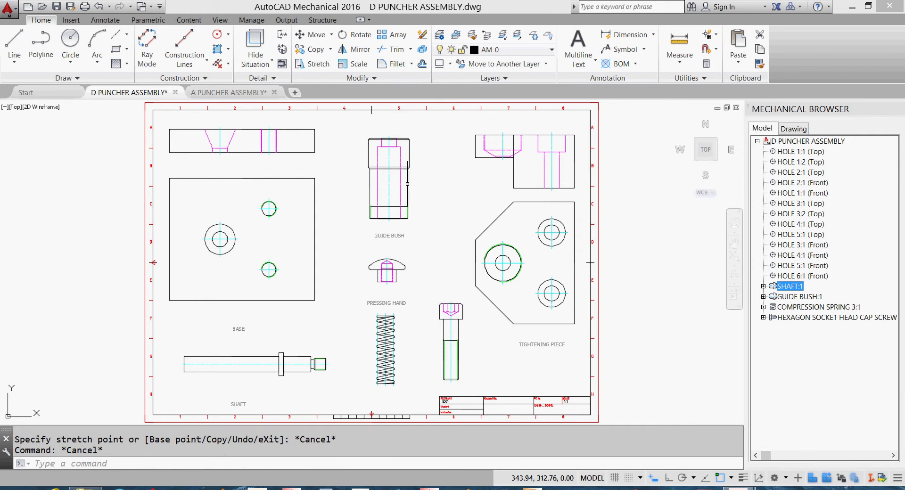
pyautogui.doubleClick(409, 187)
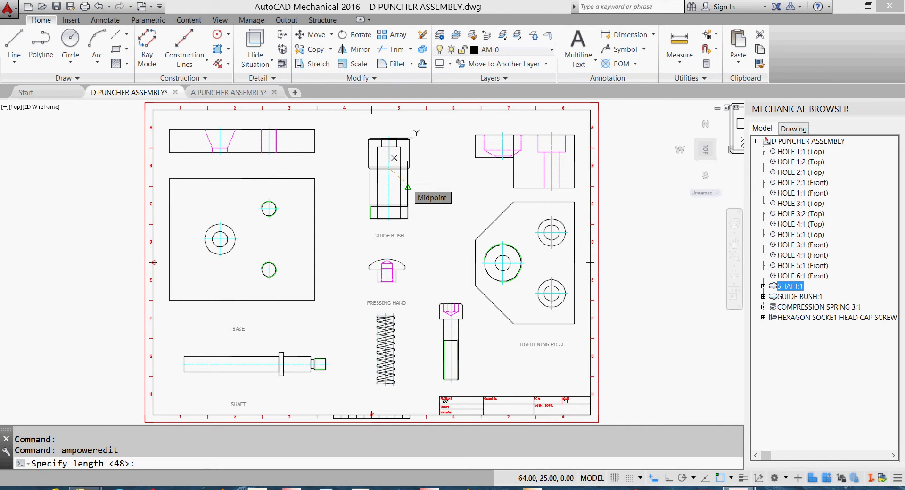
# Accept the guide bush's length and diameter at the edge midpoint
pyautogui.click(407, 187)
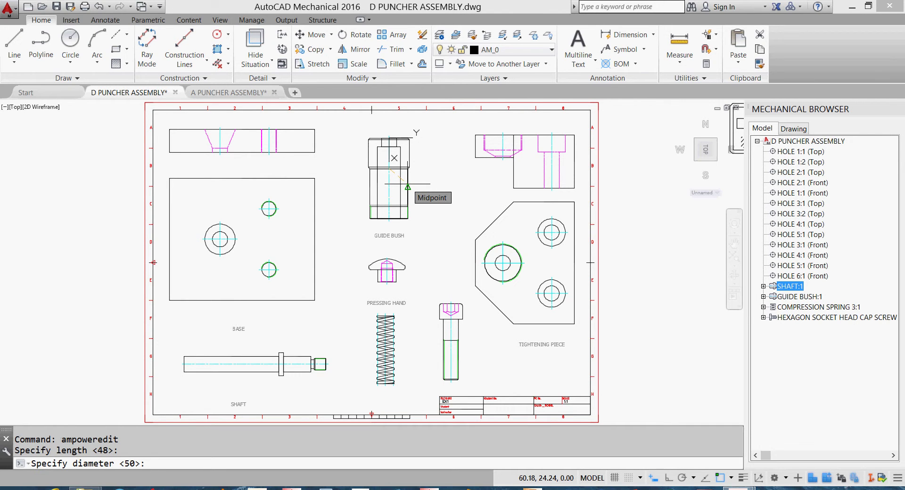
pyautogui.click(407, 187)
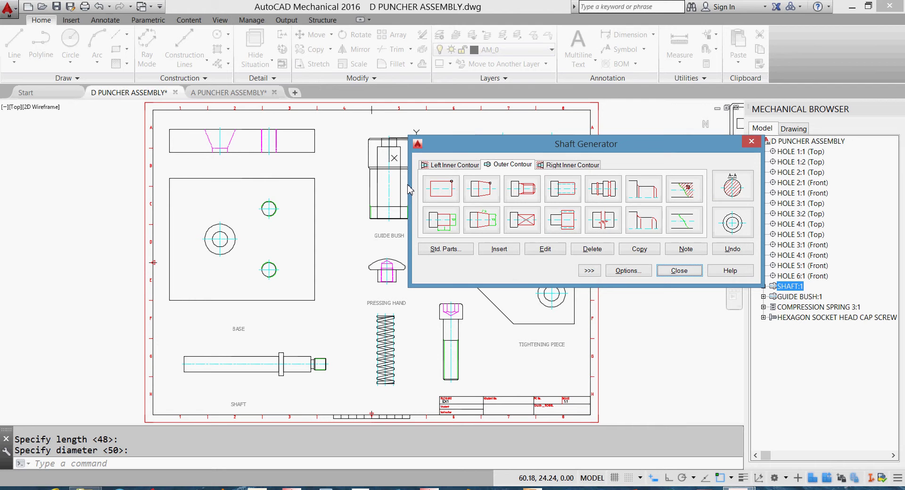
pyautogui.press('Return')
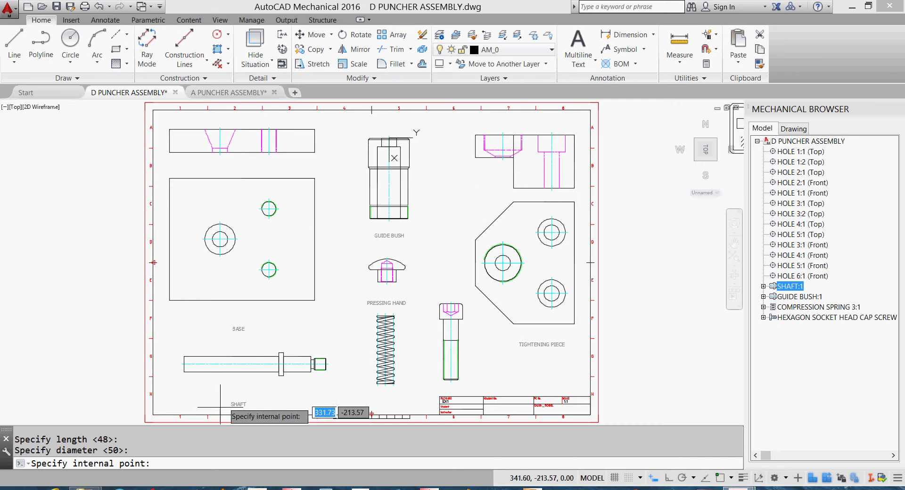
# Hatch the guide bush as a full section at 135 degrees and close the Shaft Generator
pyautogui.click(376, 155)
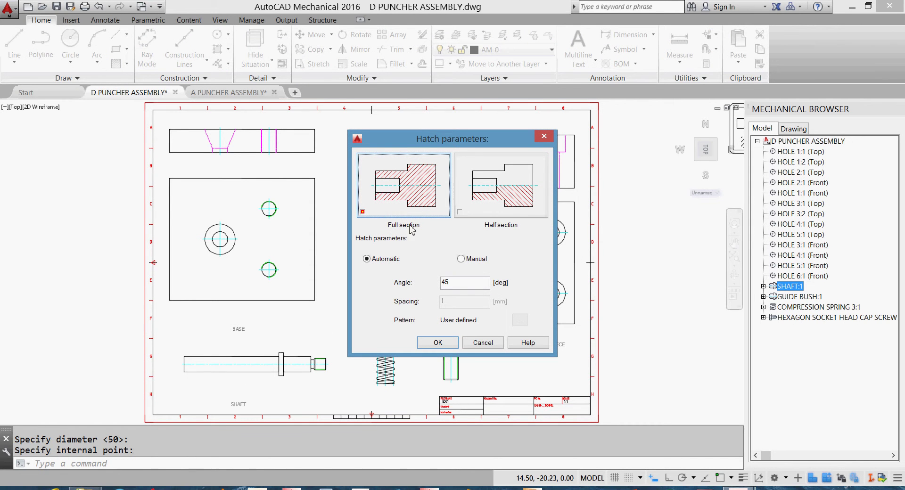
pyautogui.moveTo(459, 287); pyautogui.dragTo(432, 286)
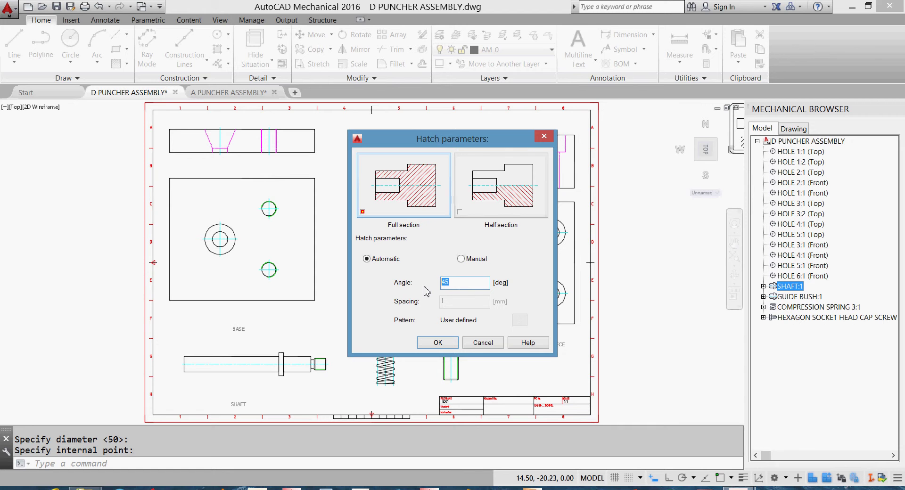
pyautogui.write('135')
pyautogui.click(439, 343)
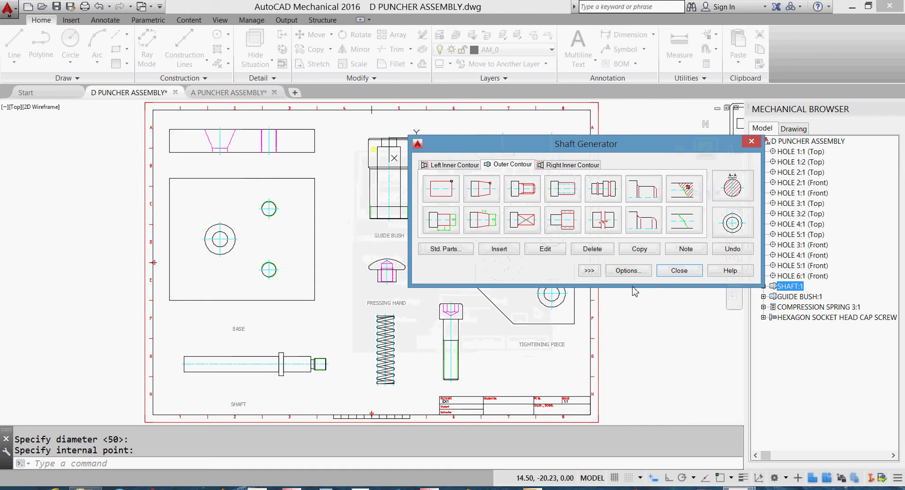
pyautogui.click(675, 273)
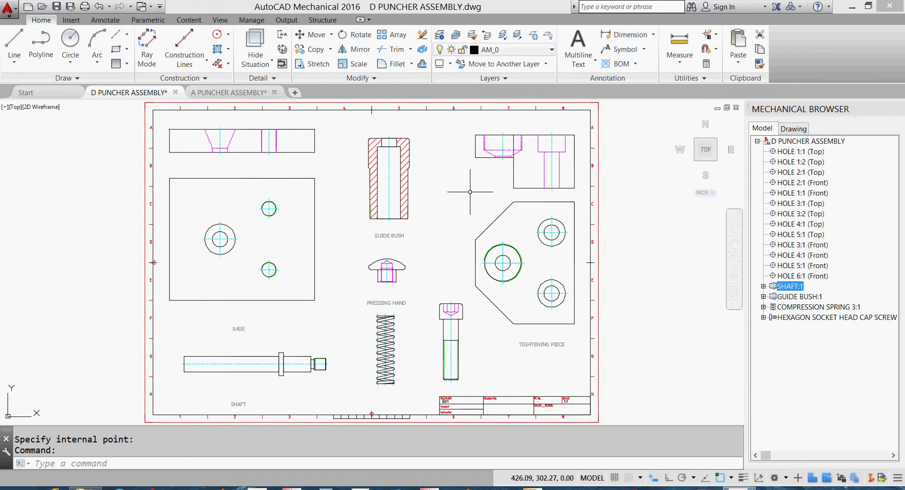
# Copy the hatched guide bush and paste it into A PUNCHER ASSEMBLY below the pressing hand
pyautogui.click(434, 127)
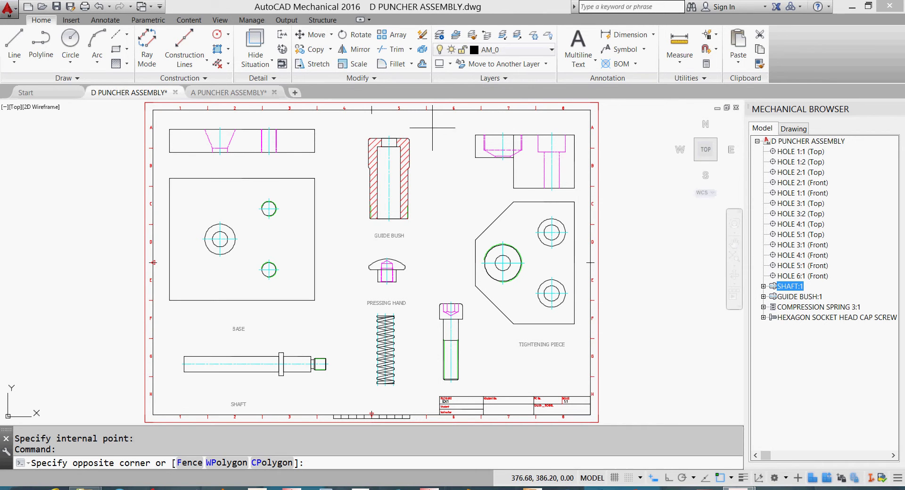
pyautogui.click(341, 232)
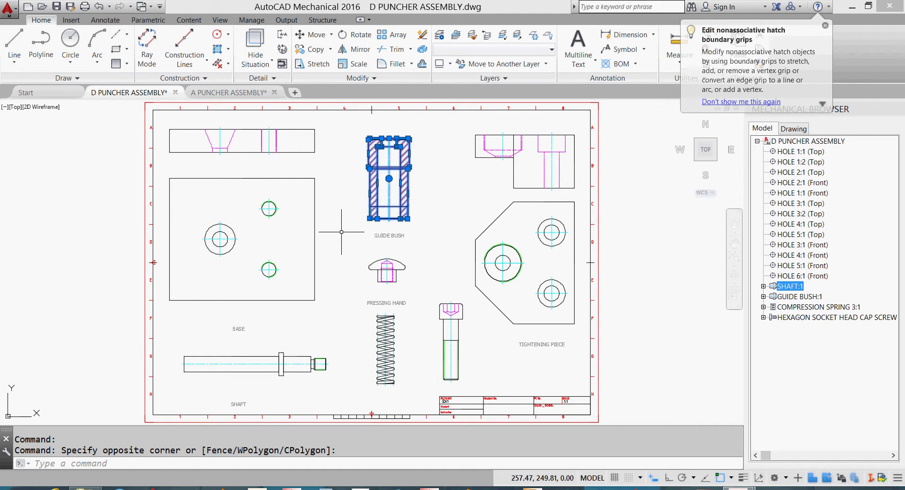
pyautogui.hotkey('ctrl', 'c')
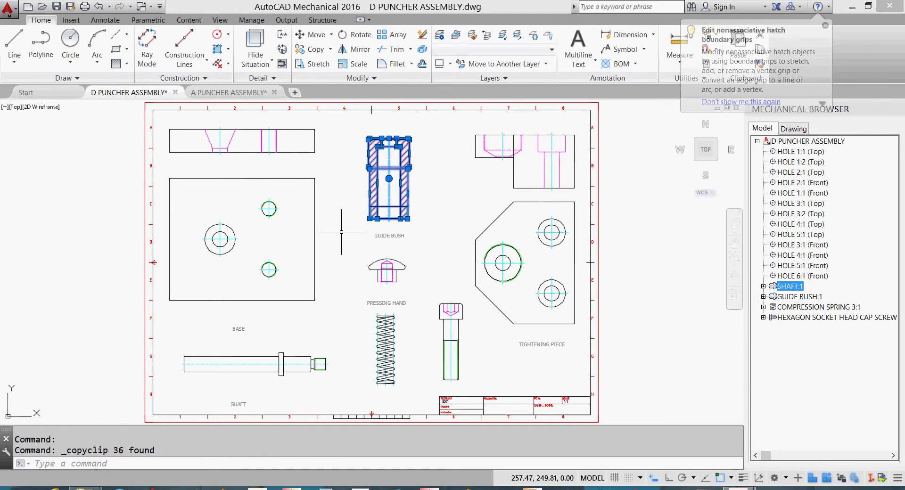
pyautogui.click(228, 93)
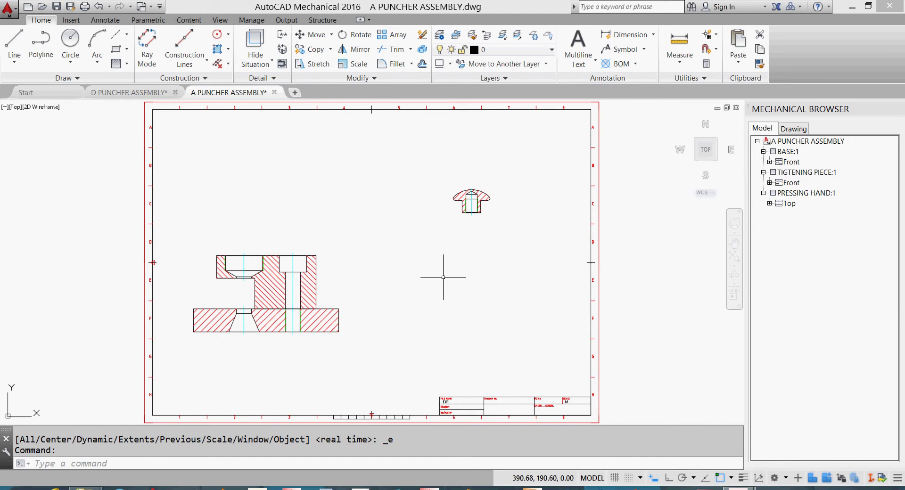
pyautogui.hotkey('ctrl', 'v')
pyautogui.click(440, 305)
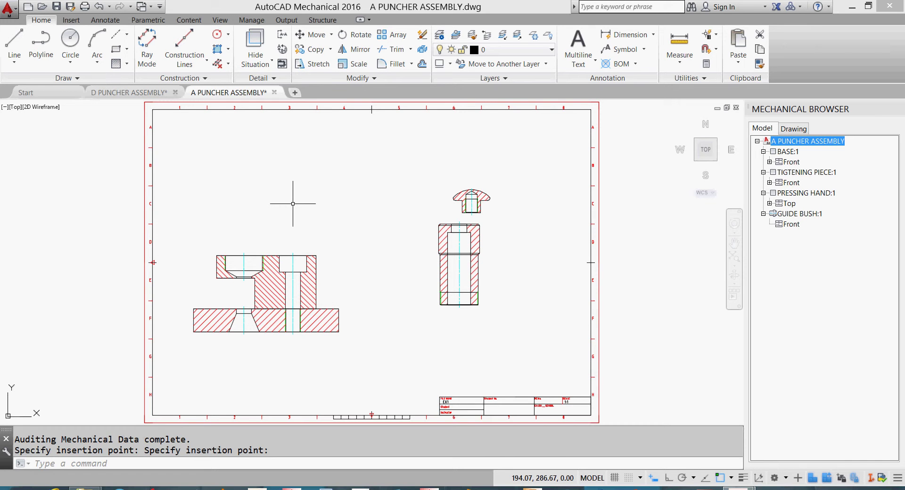
# Move the guide bush from its bottom centre into the recess atop the left part stack
pyautogui.click(313, 35)
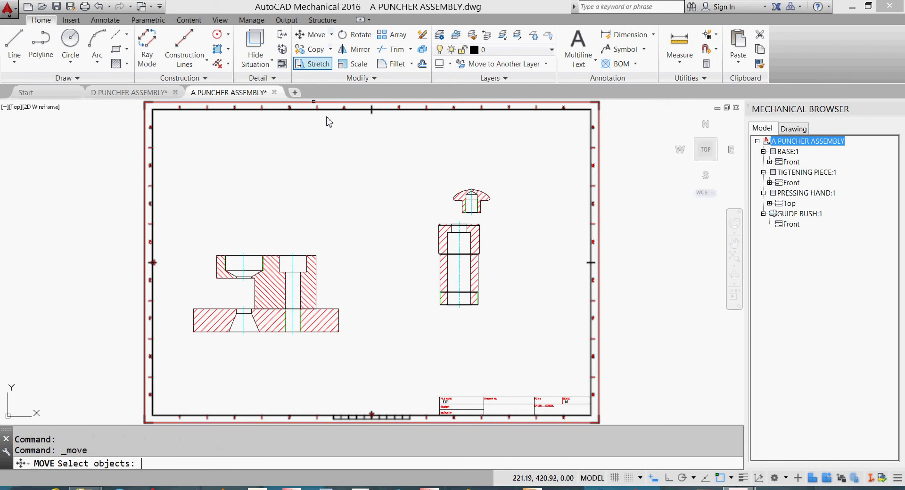
pyautogui.click(462, 233)
pyautogui.click(462, 232)
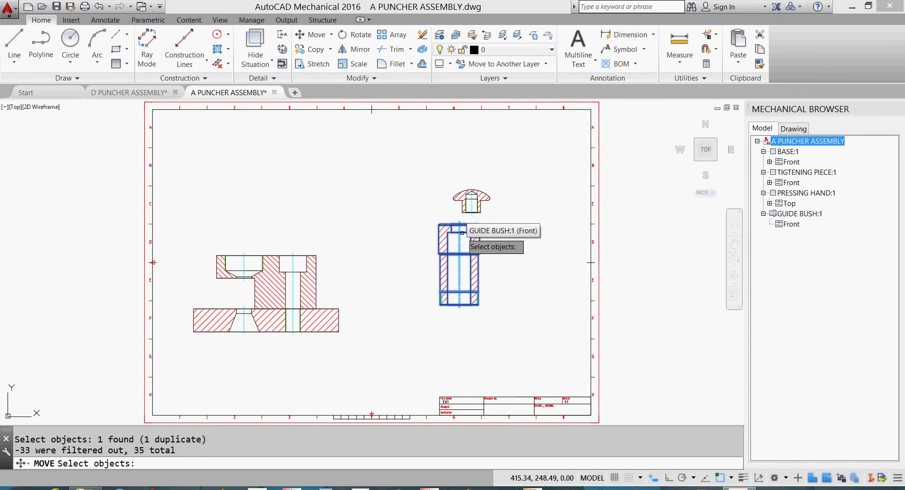
pyautogui.press('Return')
pyautogui.scroll(6, 452, 283)
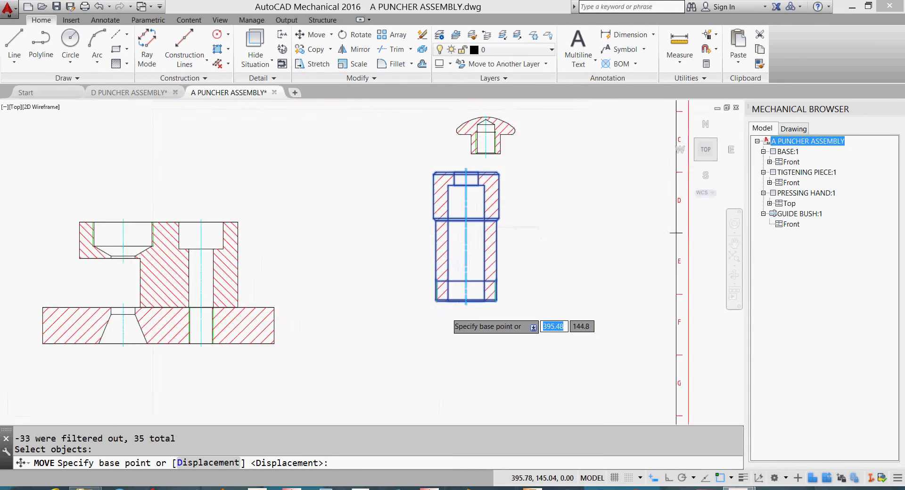
pyautogui.click(495, 284)
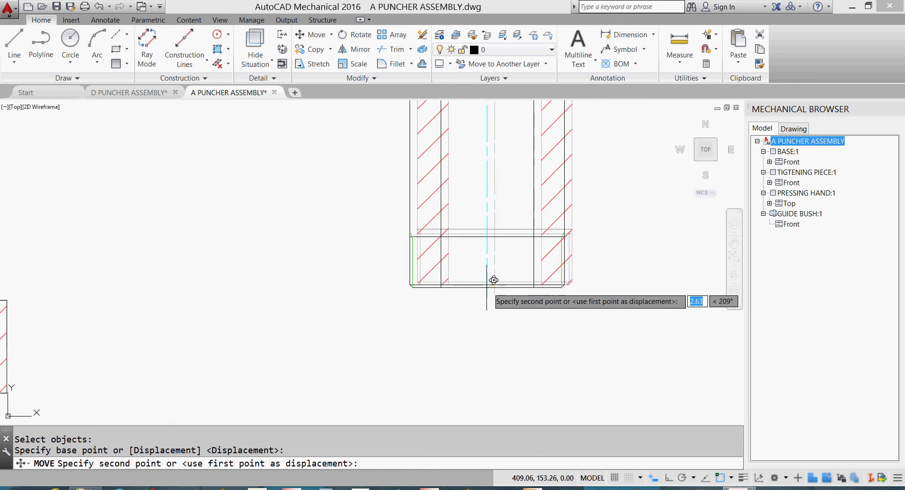
pyautogui.scroll(-5, 490, 292)
pyautogui.scroll(4, 499, 215)
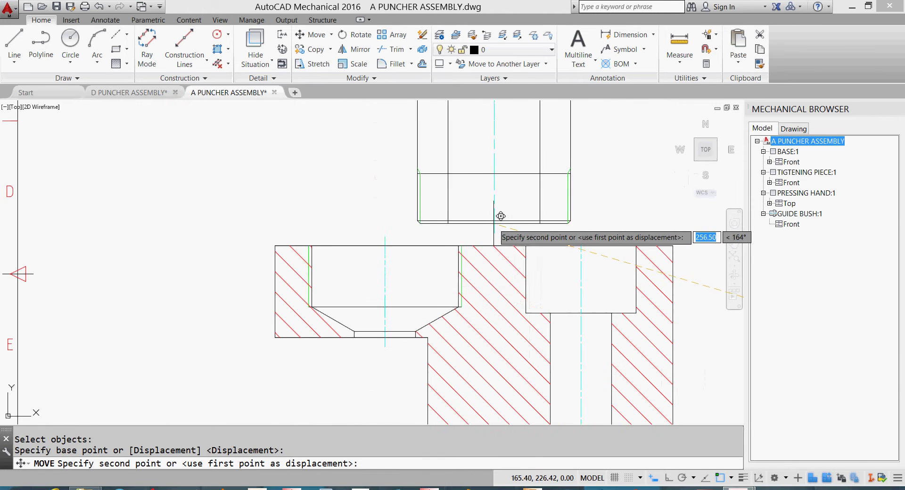
pyautogui.click(391, 300)
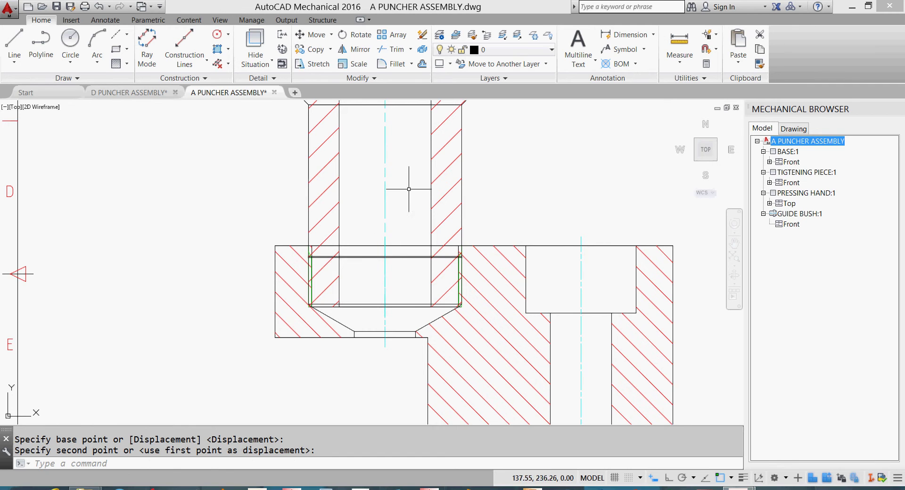
pyautogui.scroll(-4, 413, 157)
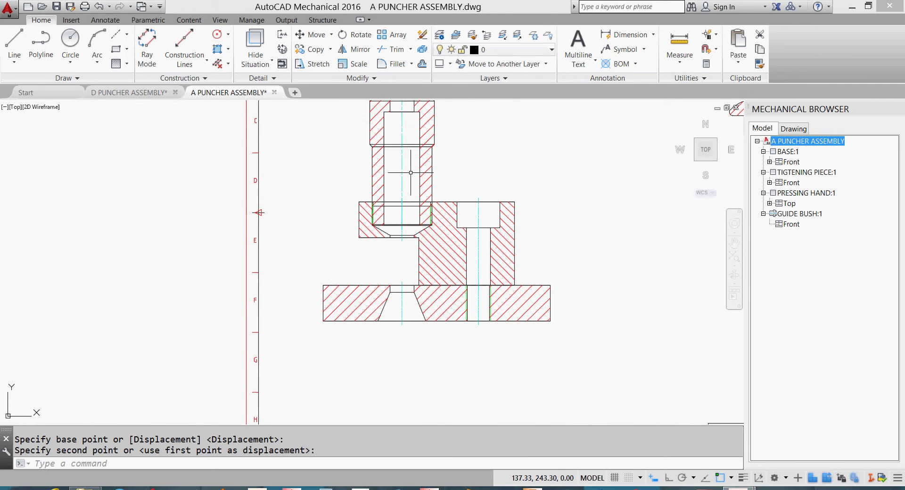
pyautogui.moveTo(413, 158); pyautogui.dragTo(359, 267, button='middle')
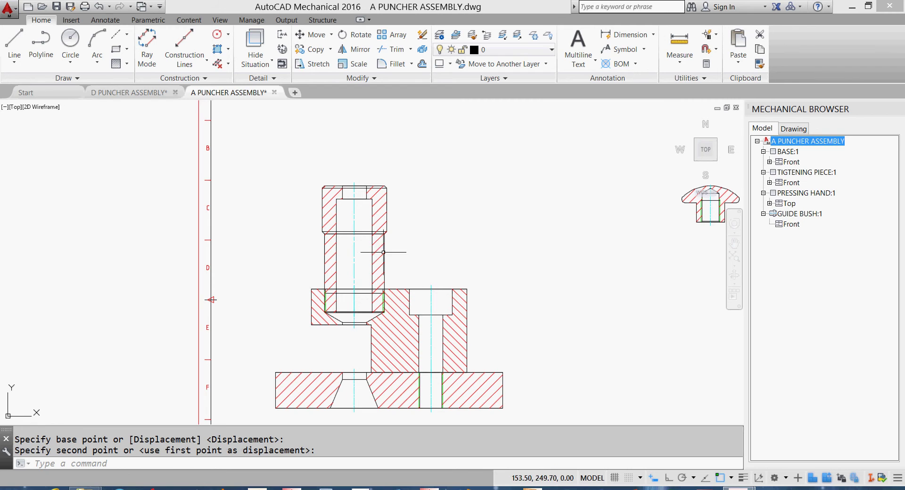
pyautogui.moveTo(415, 228); pyautogui.dragTo(429, 195, button='middle')
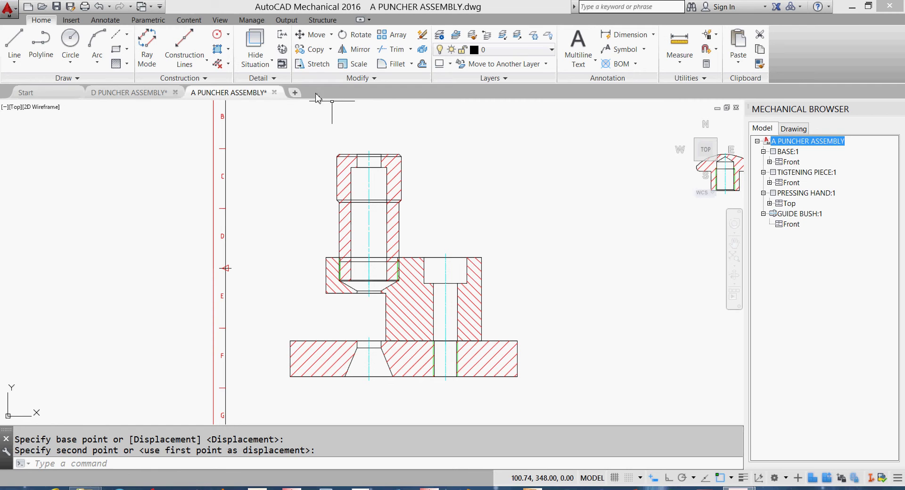
# Make the guide bush the foreground of a hide situation with Display hidden lines unchecked
pyautogui.click(282, 64)
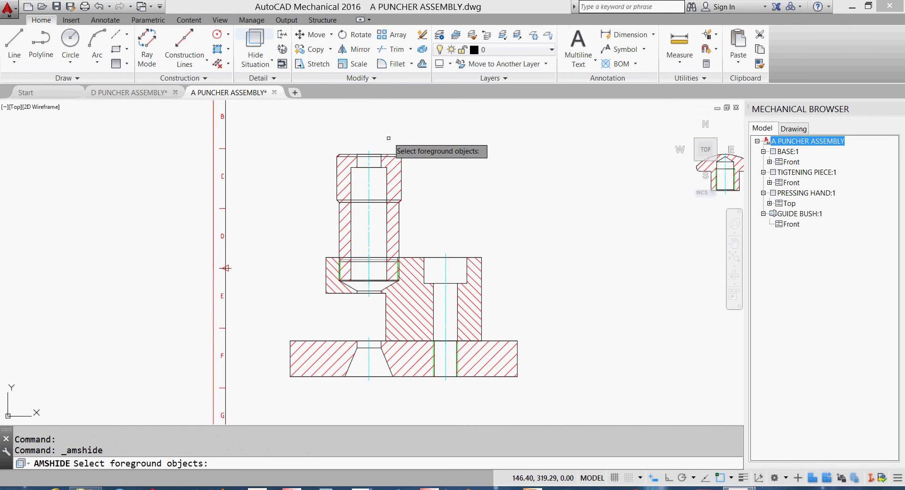
pyautogui.click(376, 153)
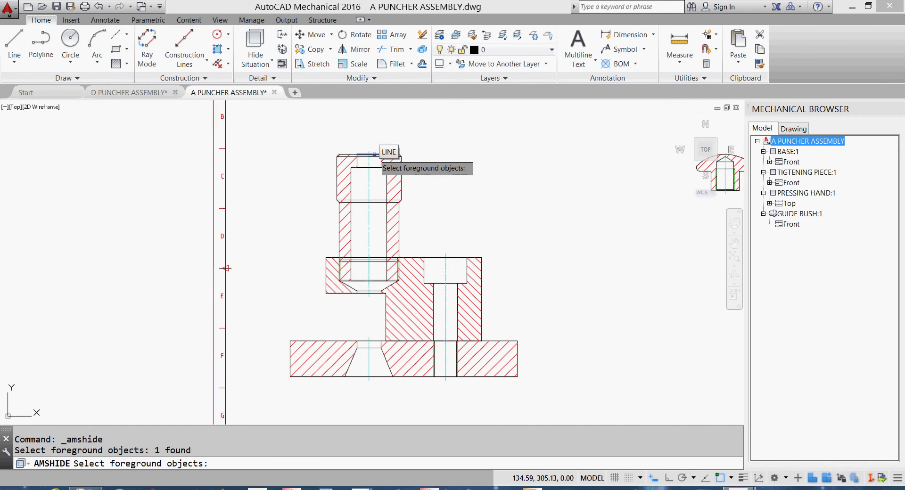
pyautogui.press('Return')
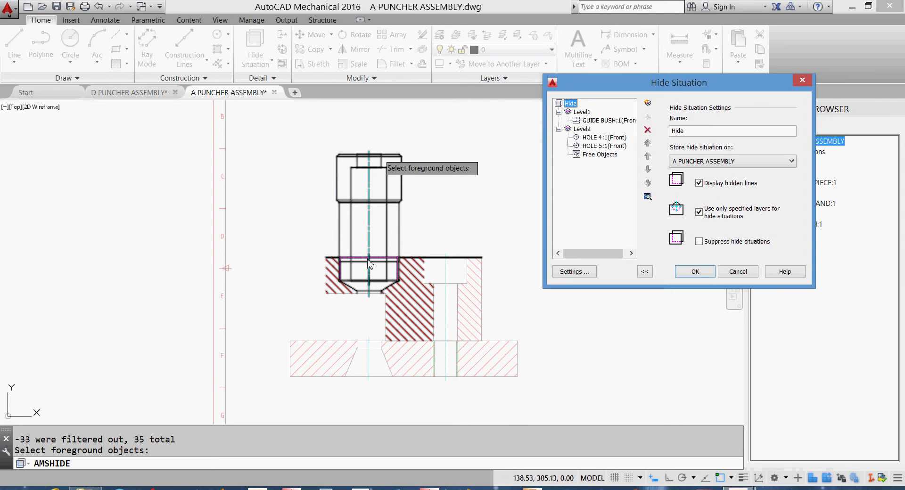
pyautogui.click(700, 184)
pyautogui.click(695, 272)
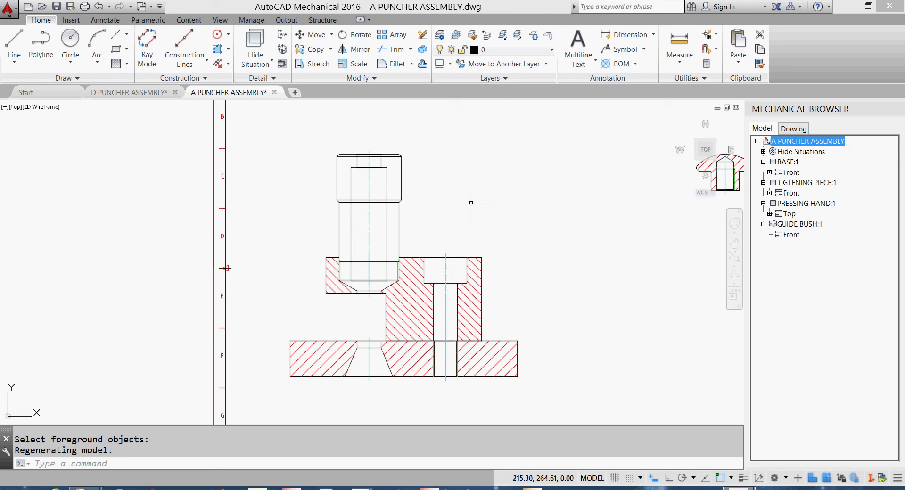
# Regenerate the seated guide bush with default length and diameter as a section-hatched contour
pyautogui.click(402, 182)
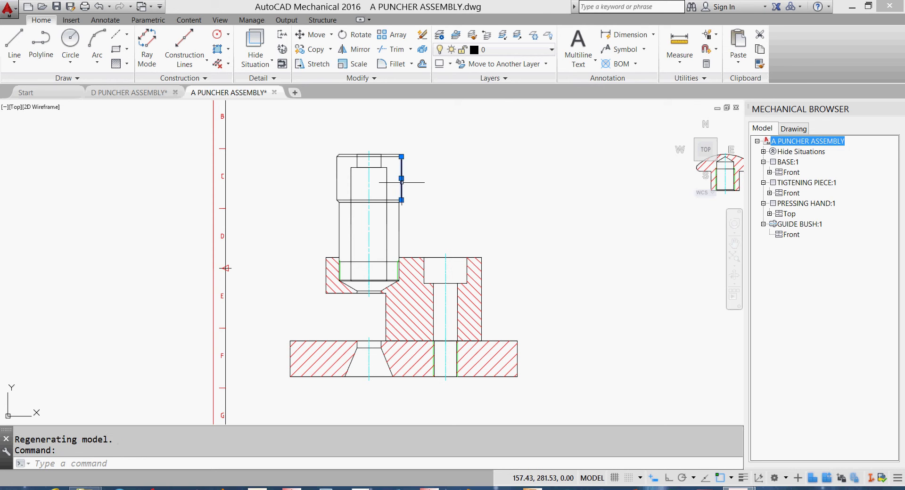
pyautogui.doubleClick(402, 183)
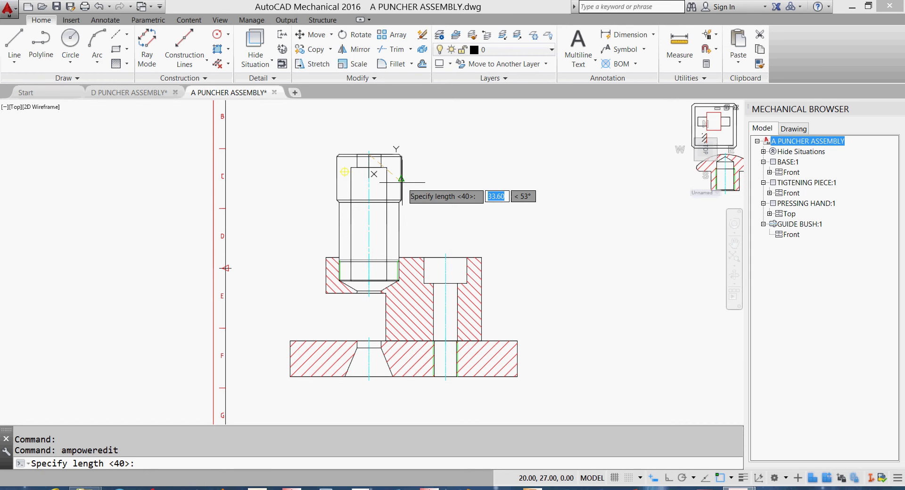
pyautogui.press('Return')
pyautogui.press('Return')
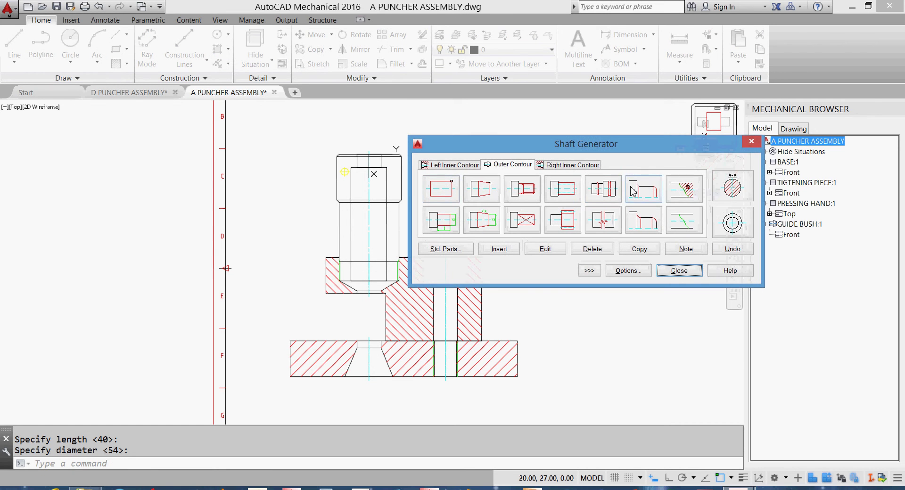
pyautogui.click(688, 190)
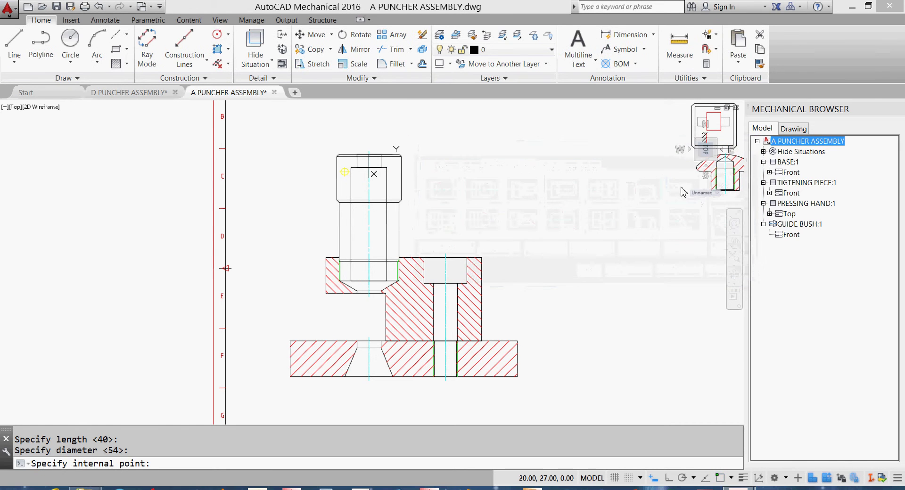
pyautogui.click(519, 200)
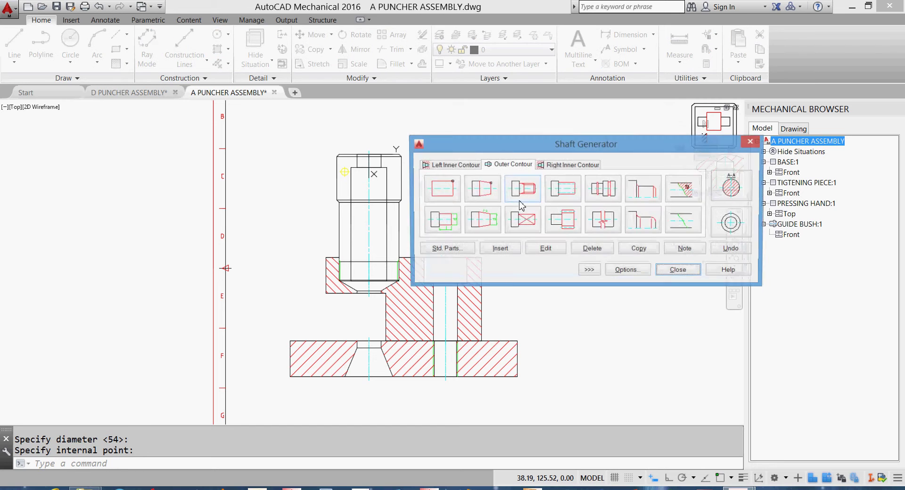
pyautogui.click(678, 270)
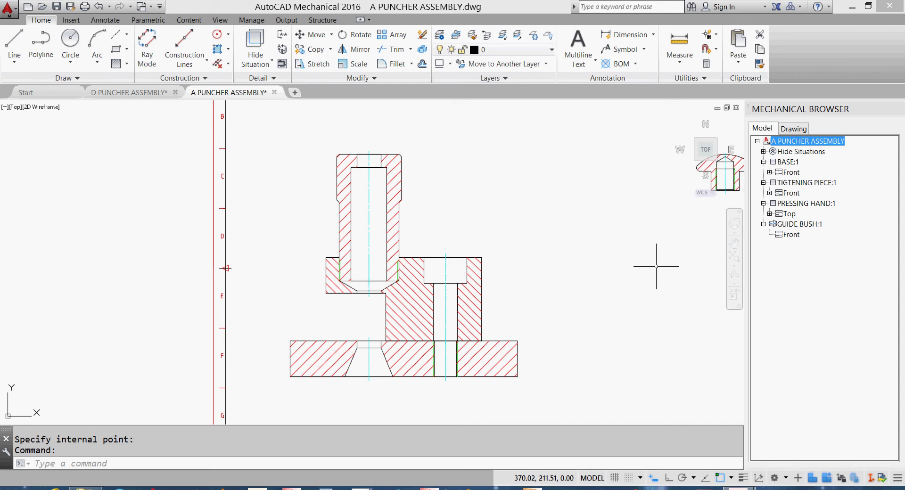
pyautogui.click(138, 94)
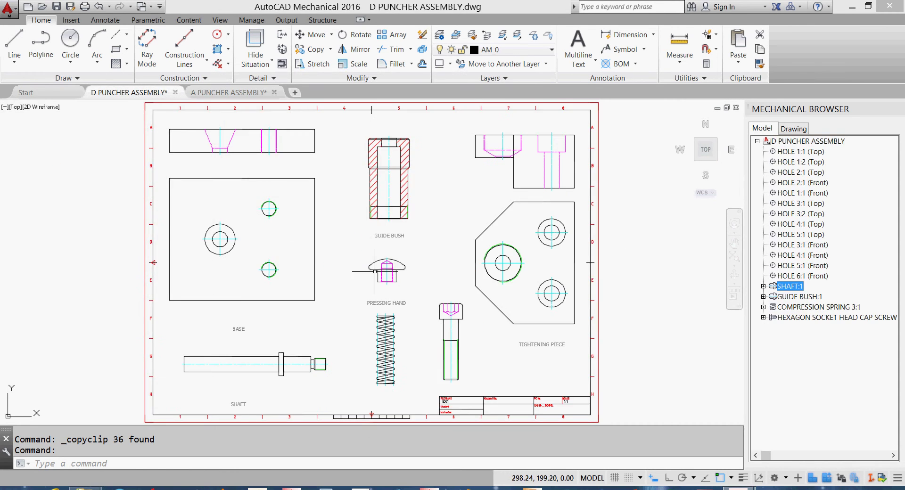
pyautogui.click(339, 343)
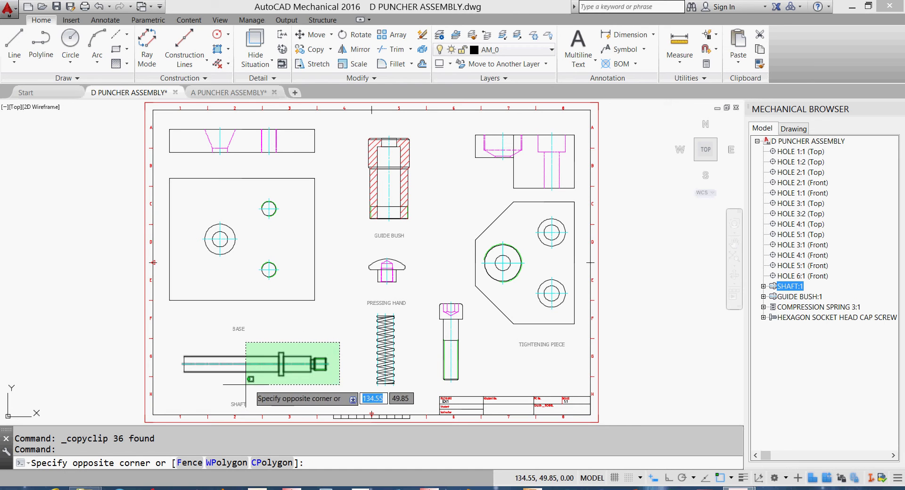
pyautogui.click(177, 385)
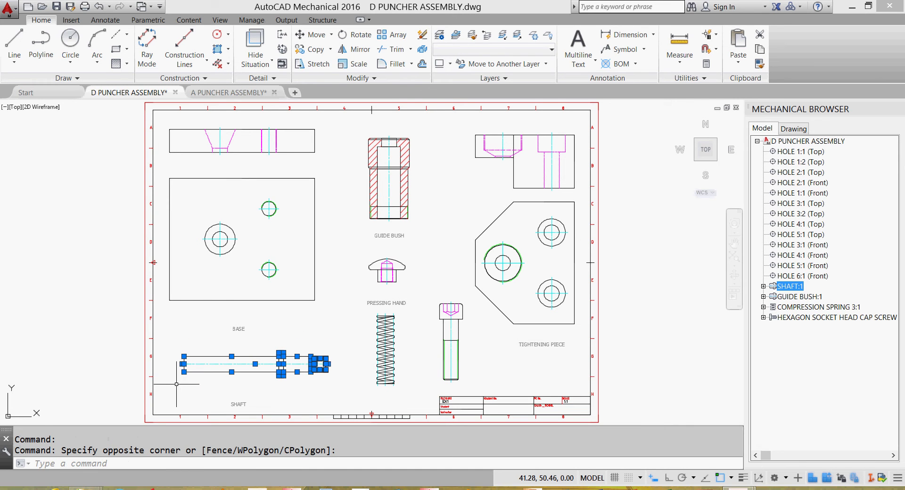
pyautogui.hotkey('ctrl', 'c')
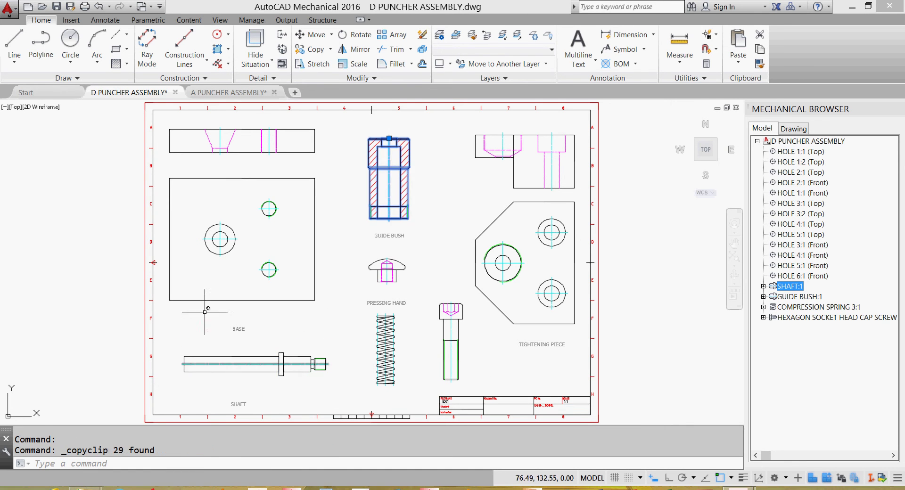
pyautogui.click(257, 95)
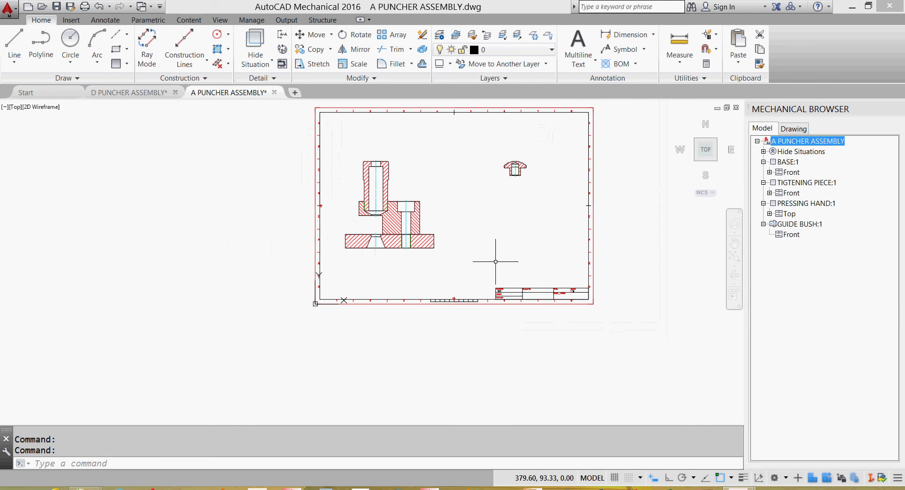
pyautogui.hotkey('ctrl', 'v')
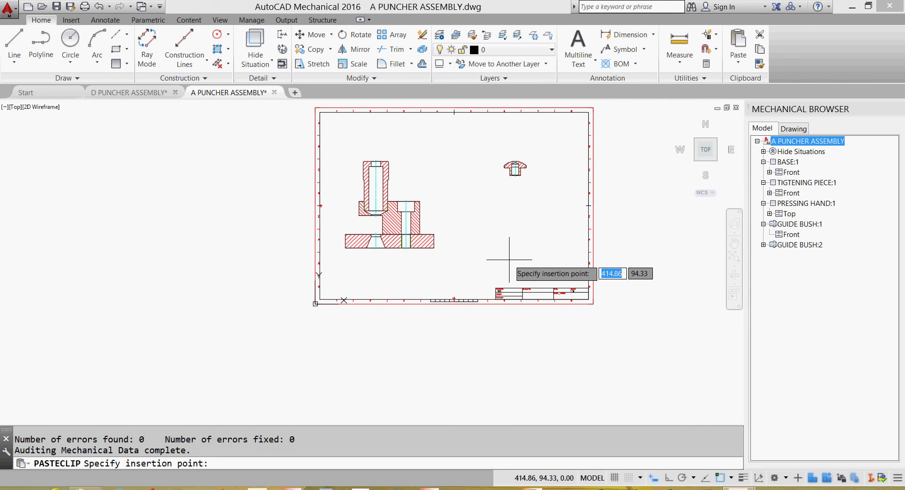
pyautogui.click(503, 262)
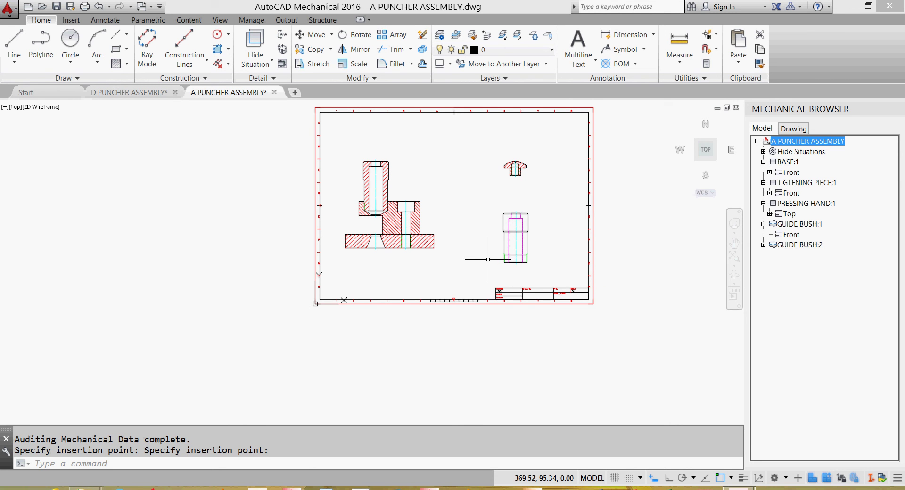
pyautogui.hotkey('ctrl', 'z')
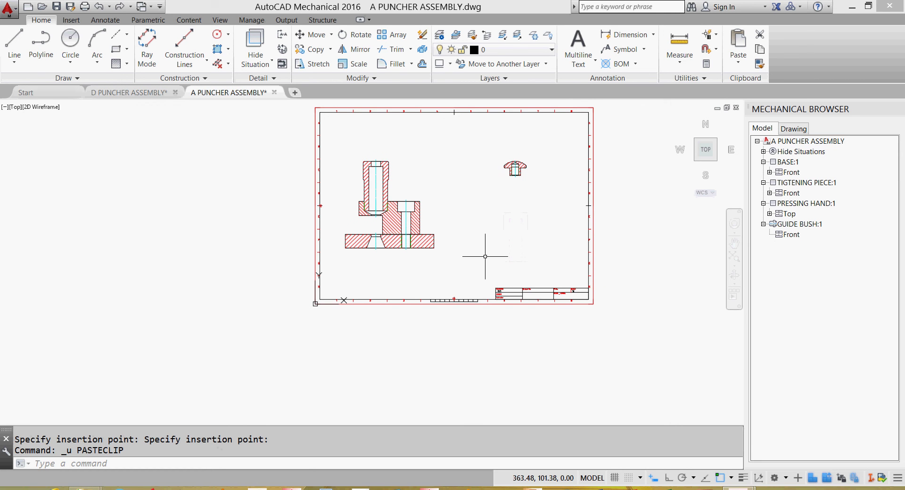
# On D PUNCHER ASSEMBLY, window-select the shaft and use Clipboard > Copy
pyautogui.click(125, 93)
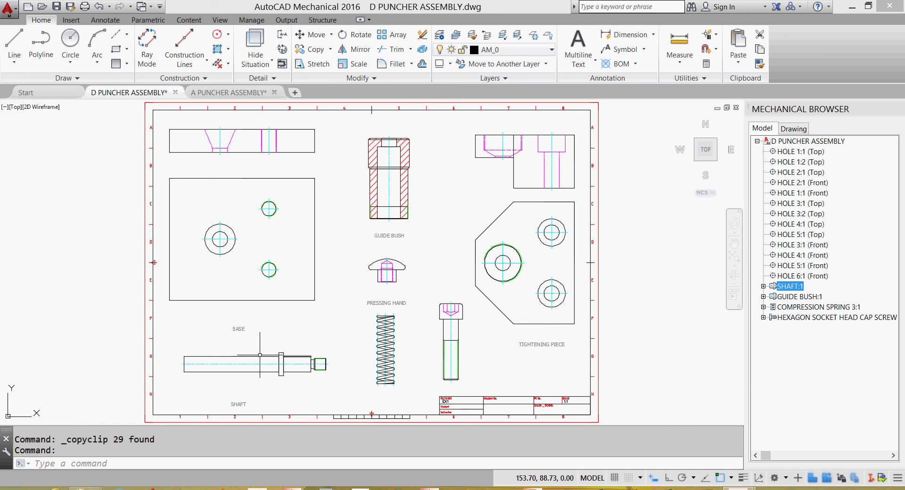
pyautogui.click(340, 344)
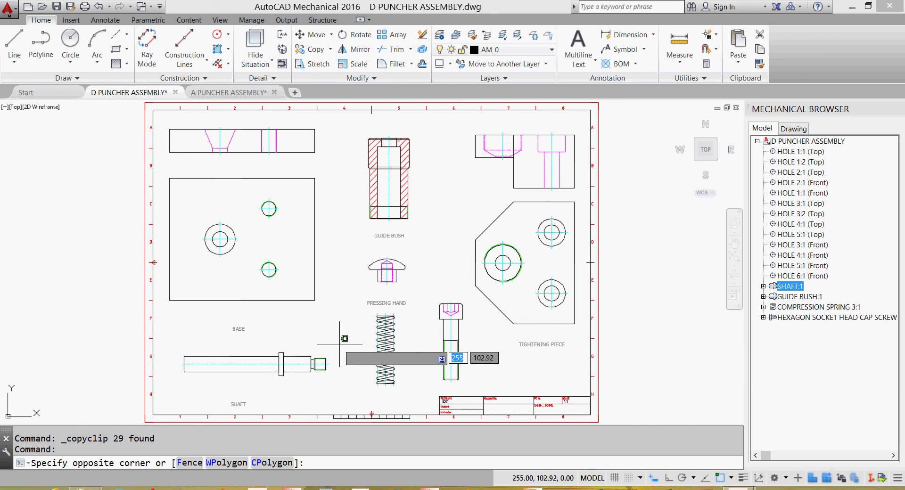
pyautogui.click(184, 383)
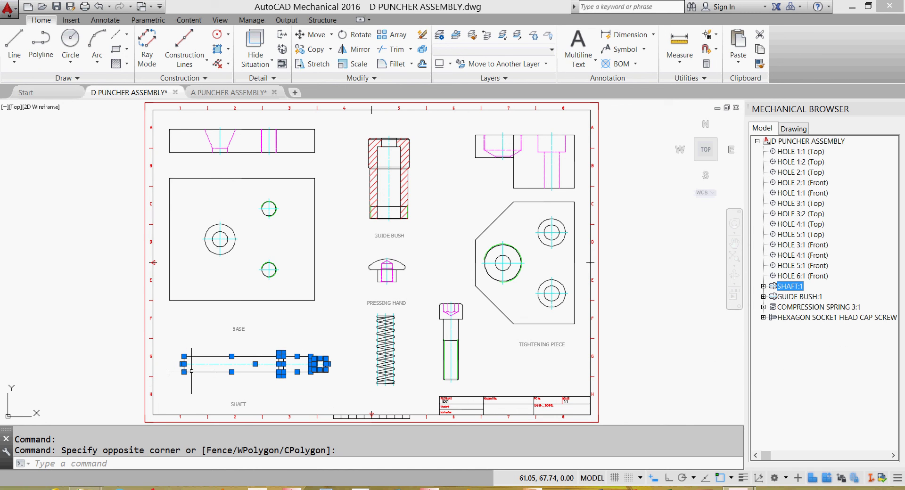
pyautogui.rightClick(185, 373)
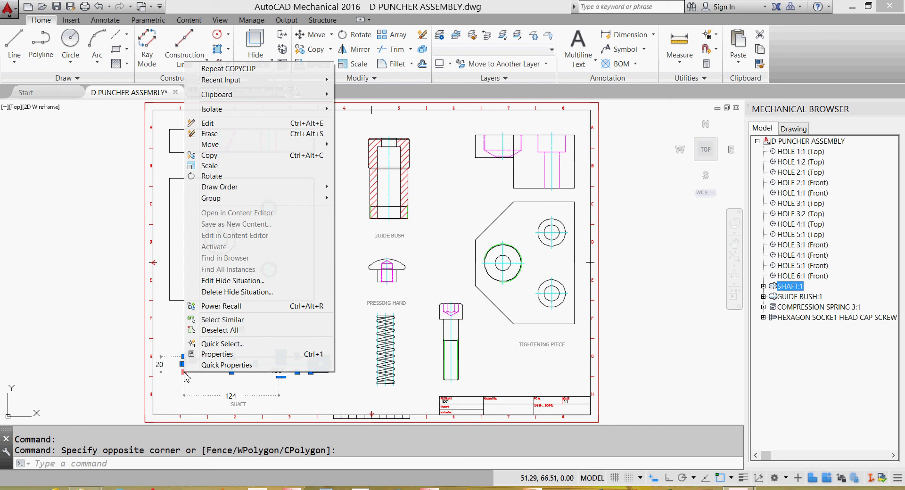
pyautogui.moveTo(231, 100)
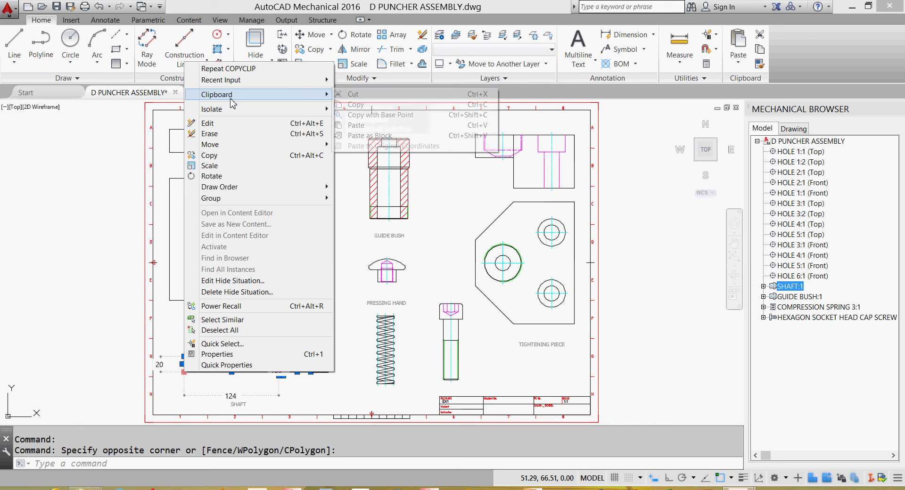
pyautogui.click(363, 104)
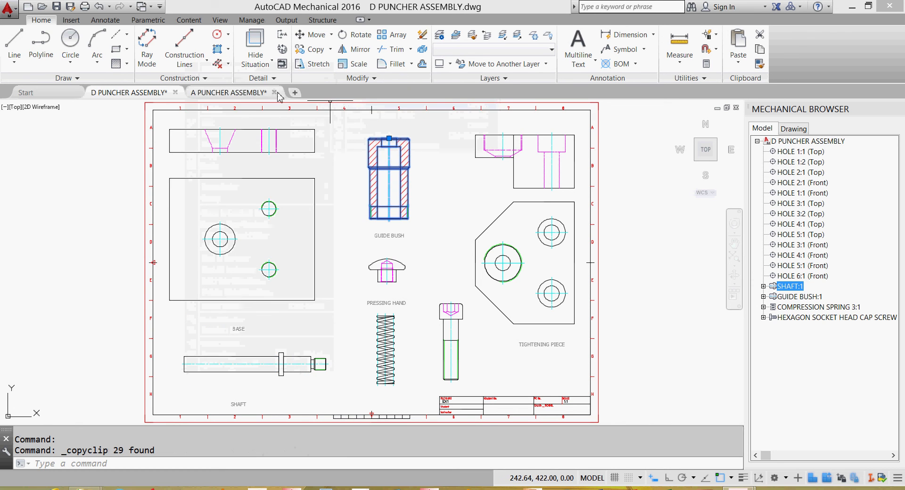
# On A PUNCHER ASSEMBLY, use Paste to Original Coordinates, which adds GUIDE BUSH:2
pyautogui.click(231, 93)
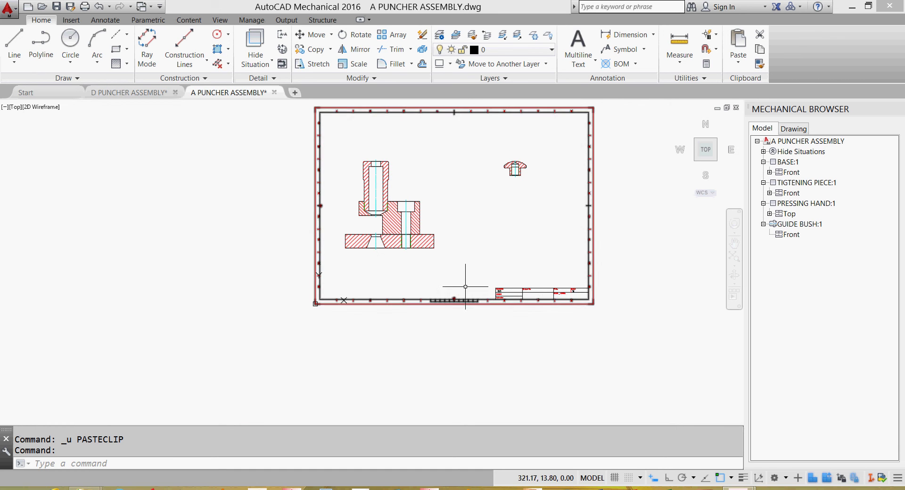
pyautogui.moveTo(457, 254); pyautogui.dragTo(314, 282, button='middle')
pyautogui.rightClick(325, 269)
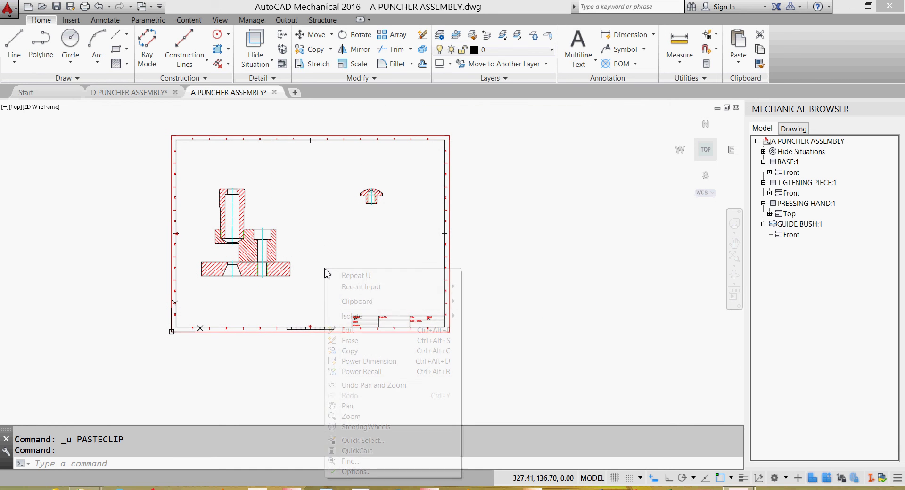
pyautogui.moveTo(419, 303)
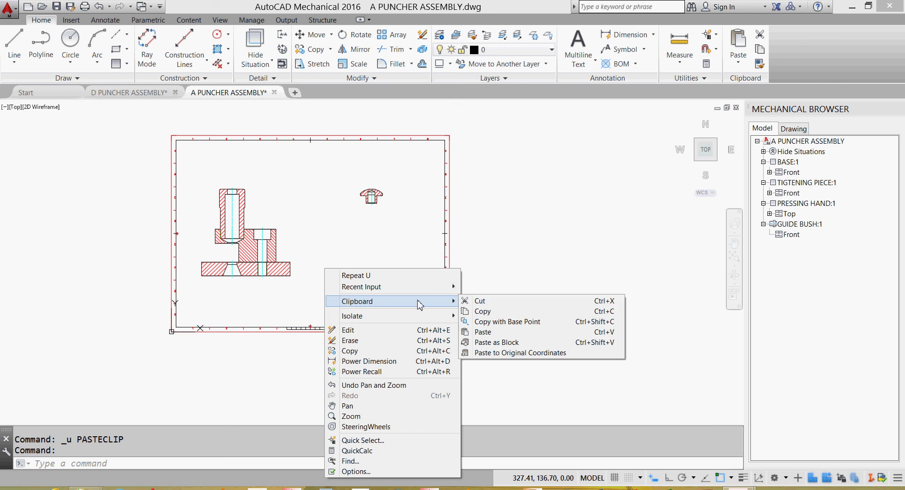
pyautogui.click(519, 353)
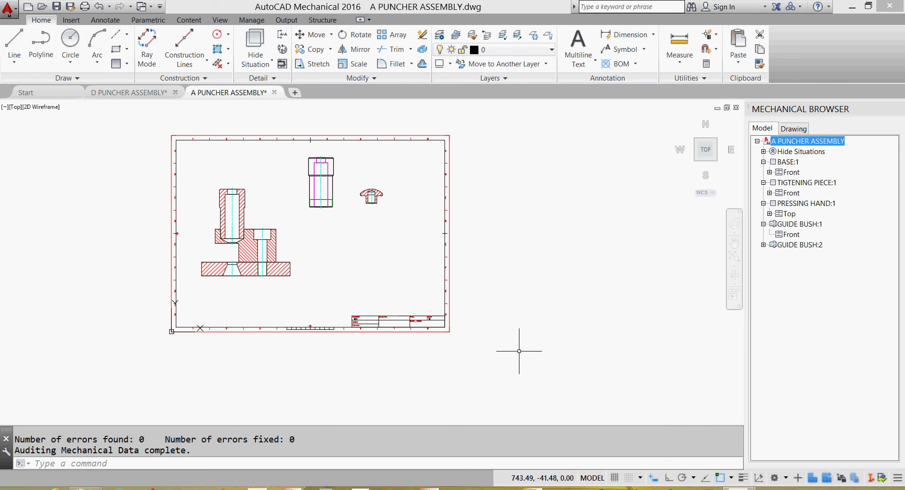